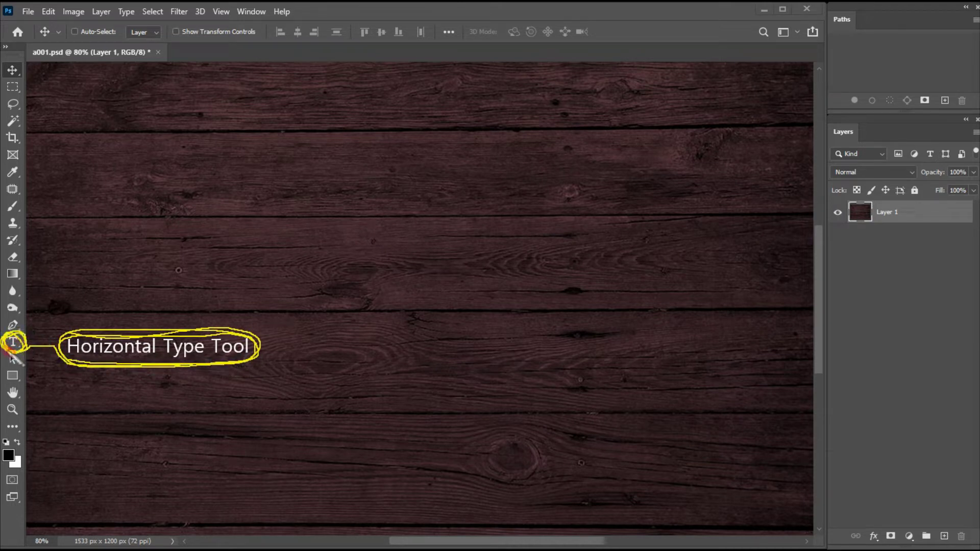
Step: Add the black text 'AB' on the wood canvas, then select it with the Move tool for resizing
click(13, 343)
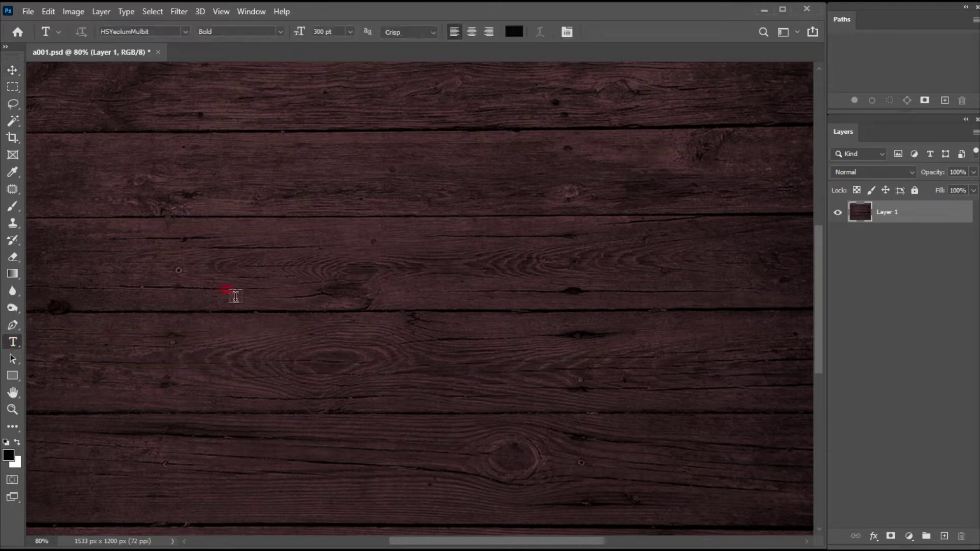
click(192, 271)
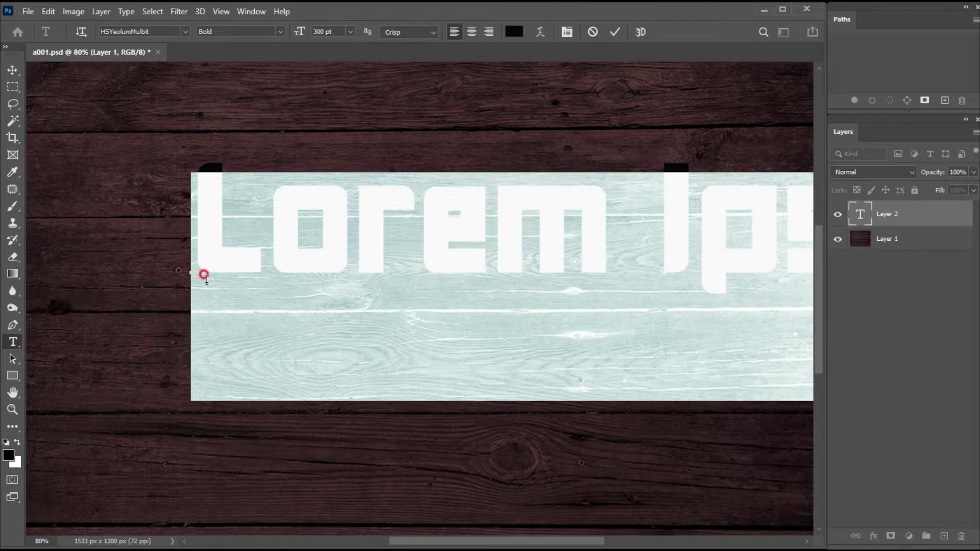
text(AB)
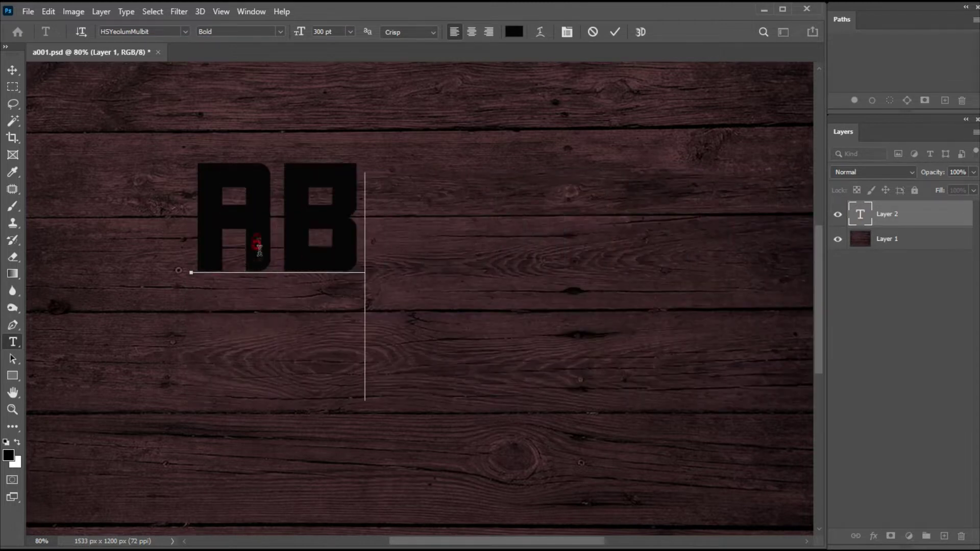
click(613, 32)
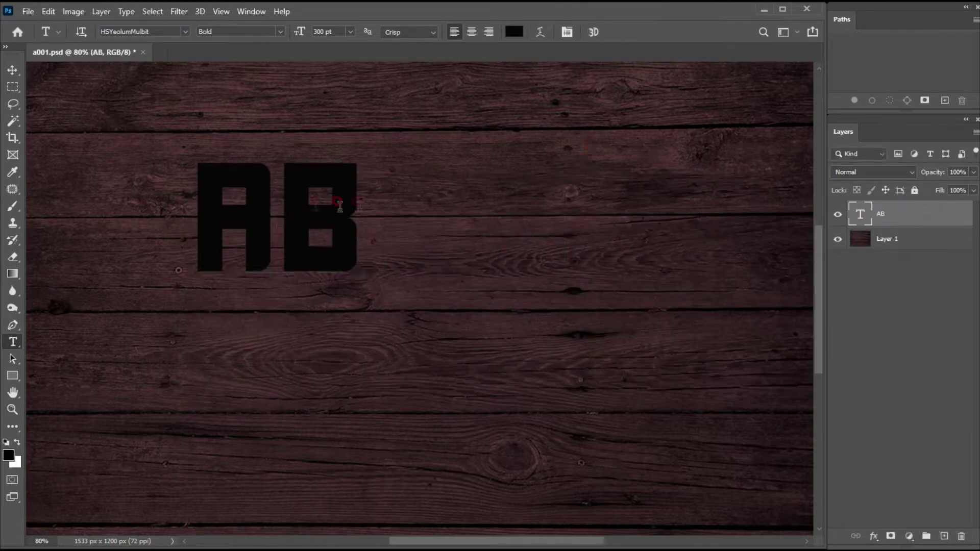
click(7, 72)
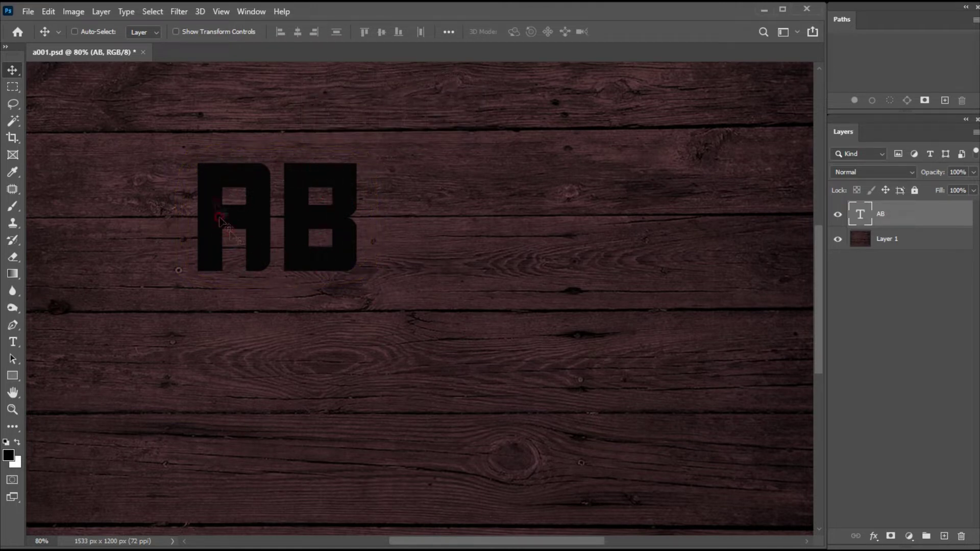
key(ctrl+t)
Step: Scale the AB text up to about 356%, nudge it slightly right and down, and commit
mouse_move(363, 162)
mouse_down()
mouse_move(406, 106)
mouse_move(286, 118)
mouse_up()
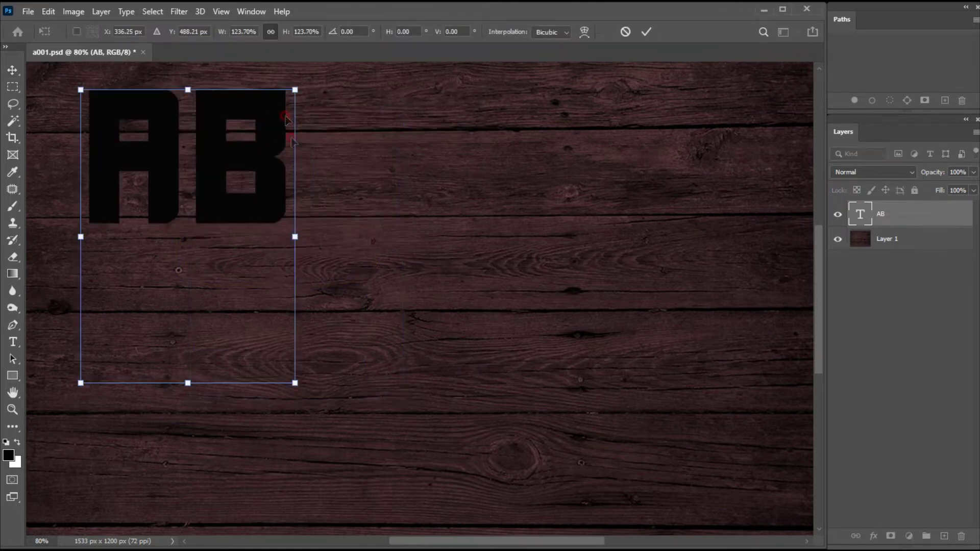
drag(294, 383, 416, 531)
drag(328, 205, 296, 399)
drag(379, 282, 547, 131)
drag(447, 240, 440, 338)
drag(508, 219, 655, 103)
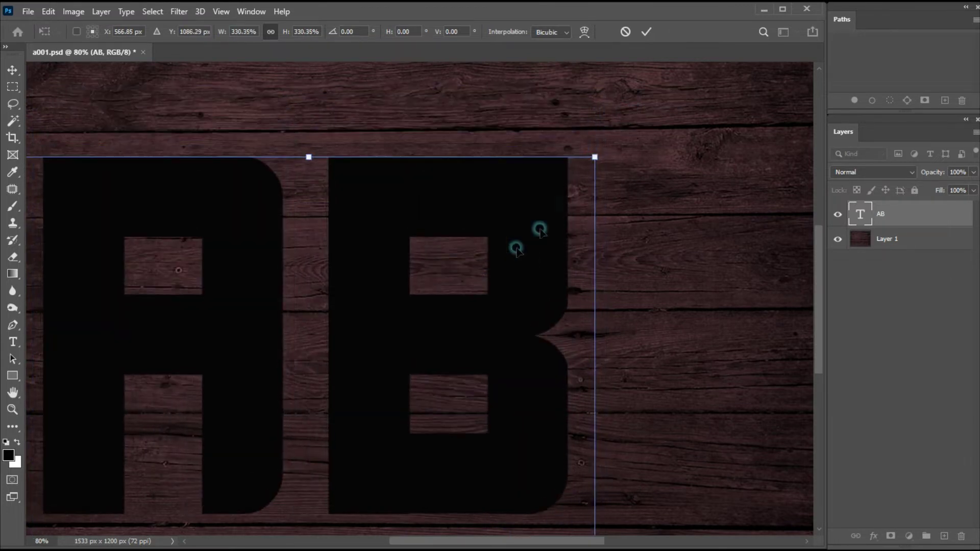
drag(411, 231, 425, 239)
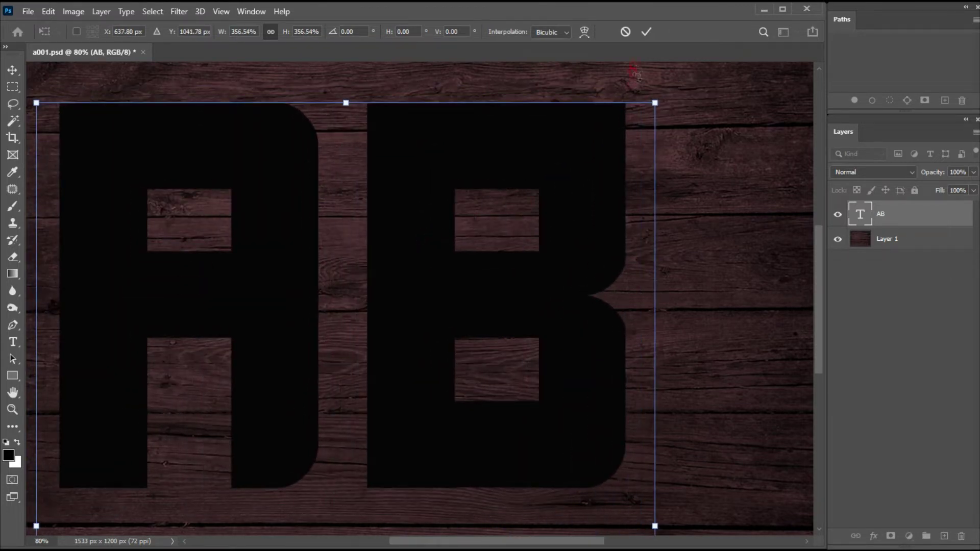
click(646, 32)
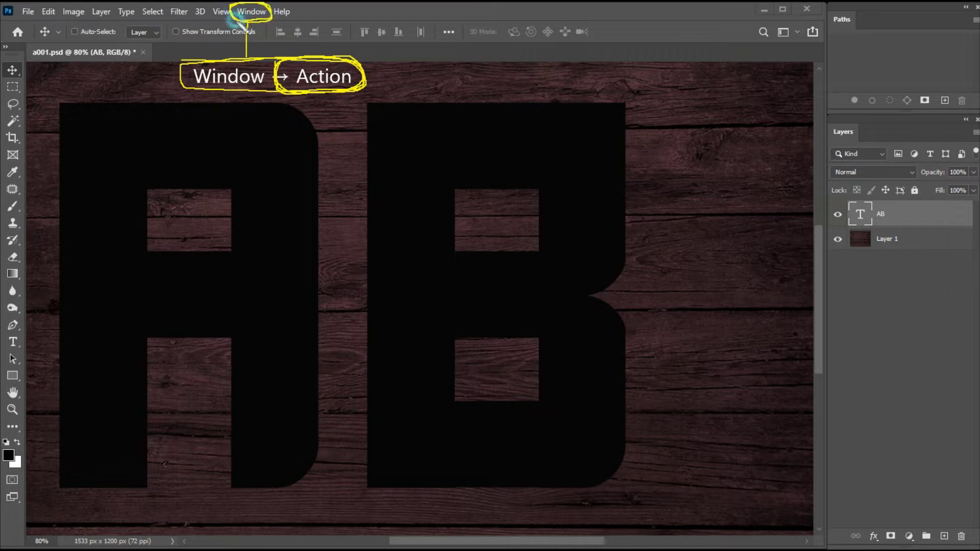
Step: Show the Actions panel from the Window menu and position it beside the canvas
click(252, 12)
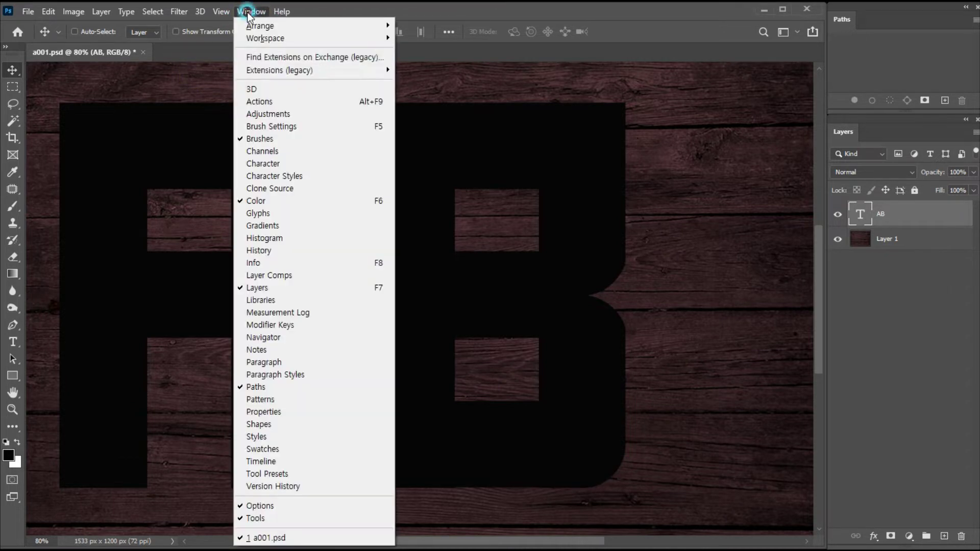
click(269, 102)
drag(697, 106, 716, 129)
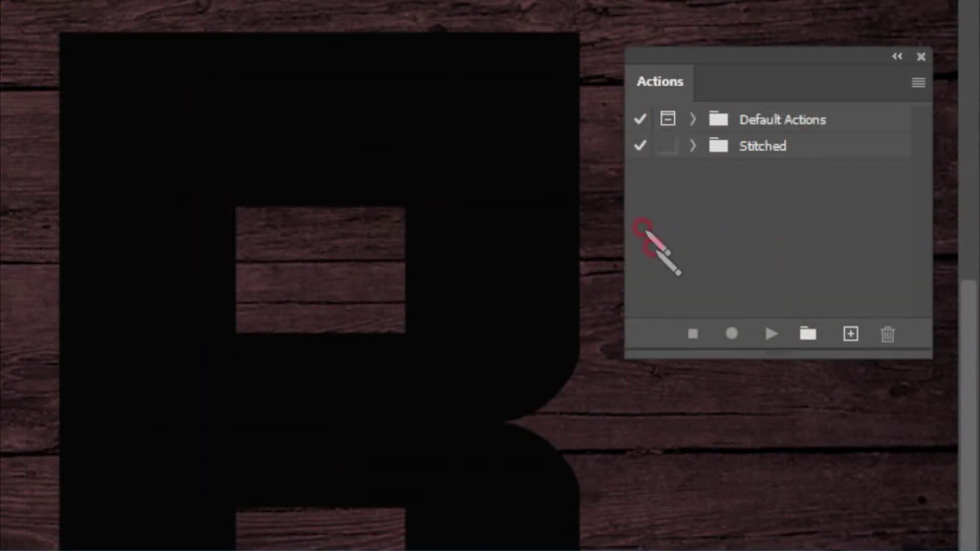
mouse_move(725, 163)
mouse_down()
mouse_move(728, 133)
mouse_move(773, 132)
mouse_up()
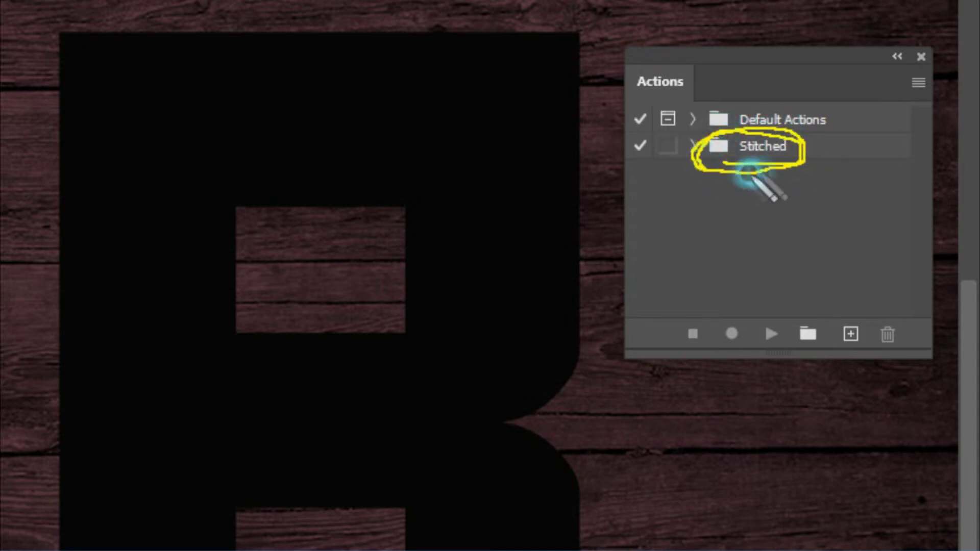
drag(721, 163, 720, 121)
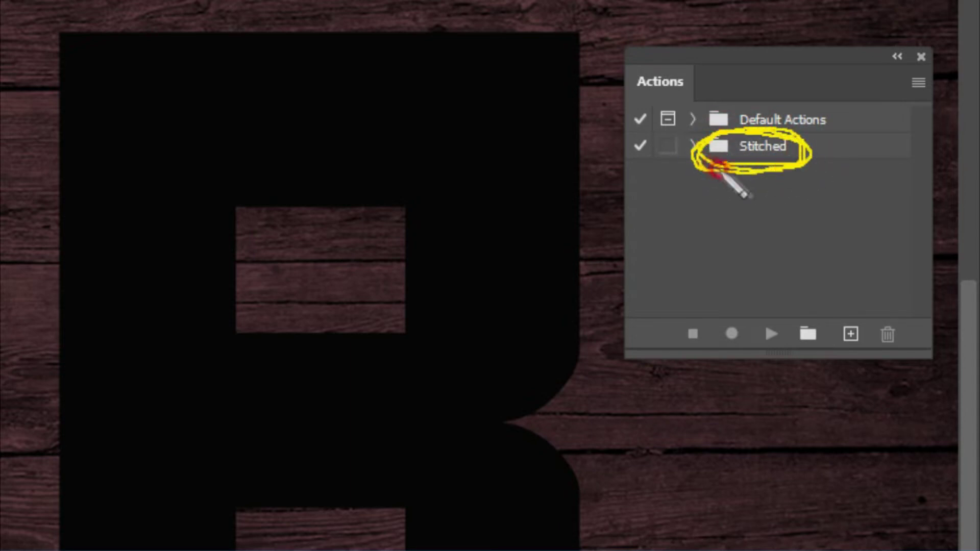
mouse_move(696, 134)
mouse_down()
mouse_move(713, 160)
mouse_move(684, 159)
mouse_up()
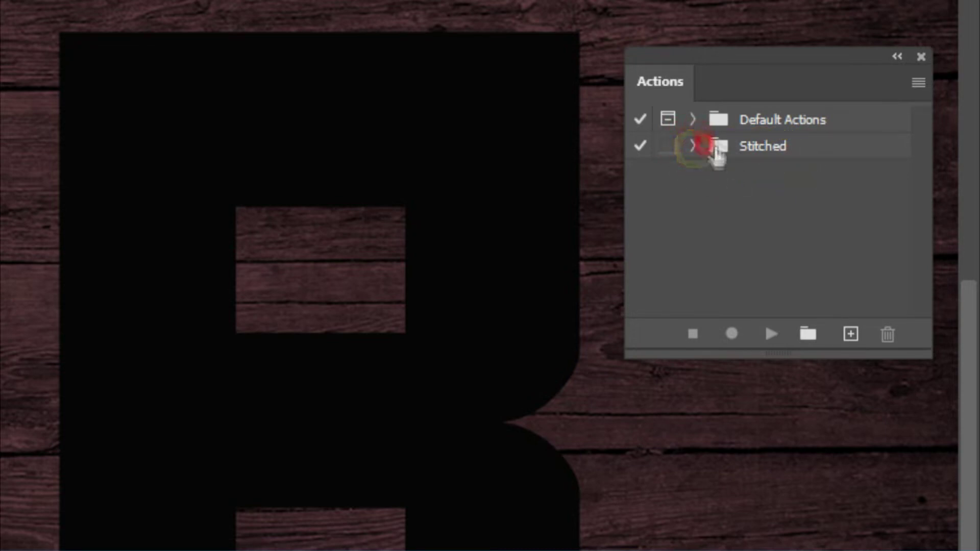
Step: Expand the Stitched action set and select Stitched Action 02
click(679, 147)
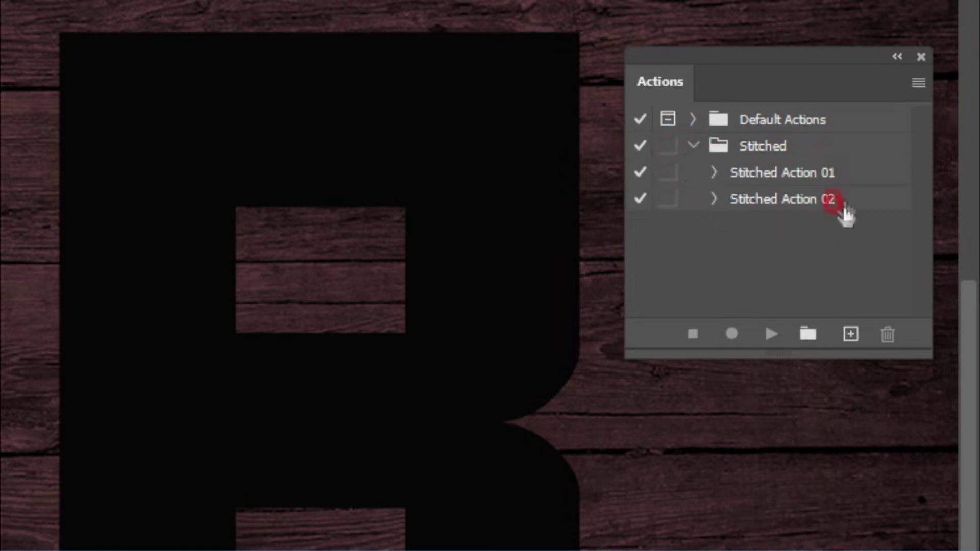
mouse_move(715, 187)
mouse_down()
mouse_move(822, 188)
mouse_move(842, 199)
mouse_up()
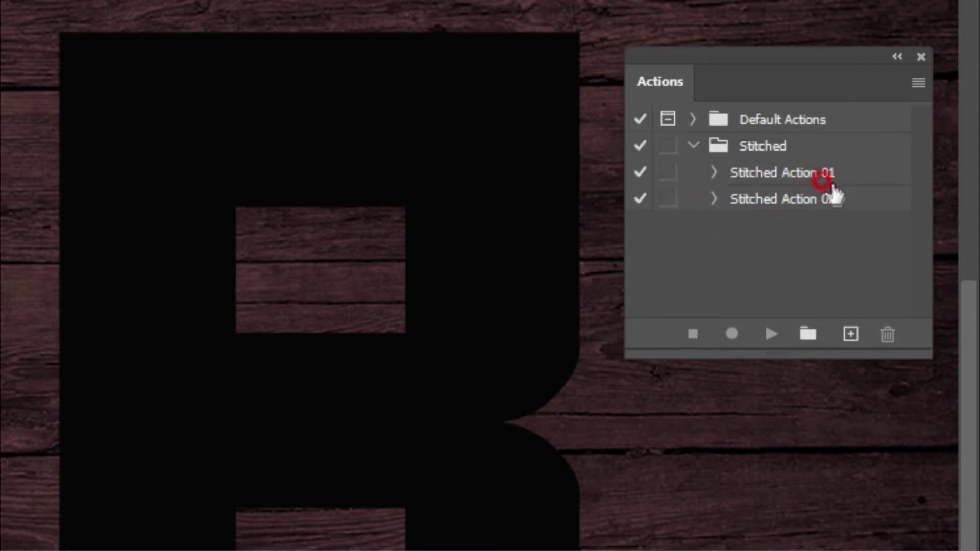
click(764, 200)
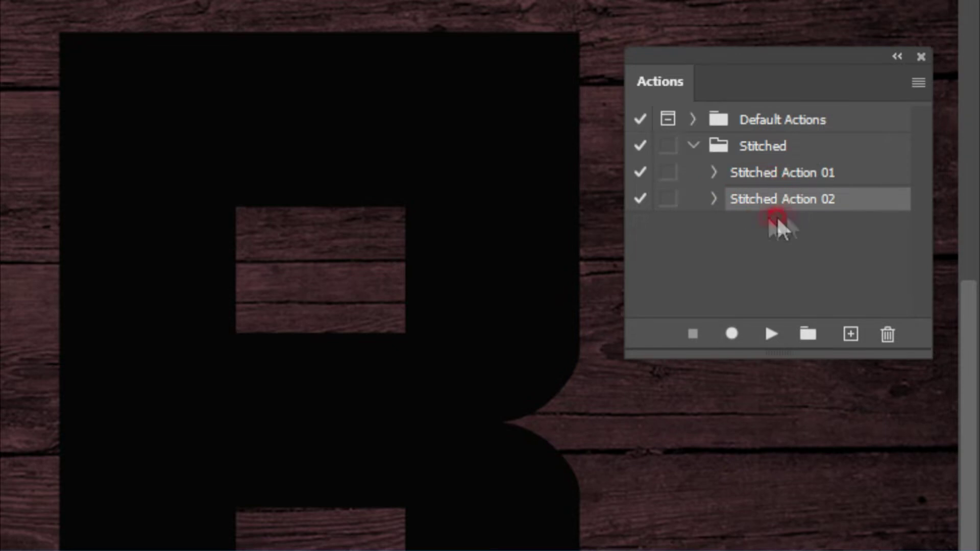
drag(766, 316, 779, 350)
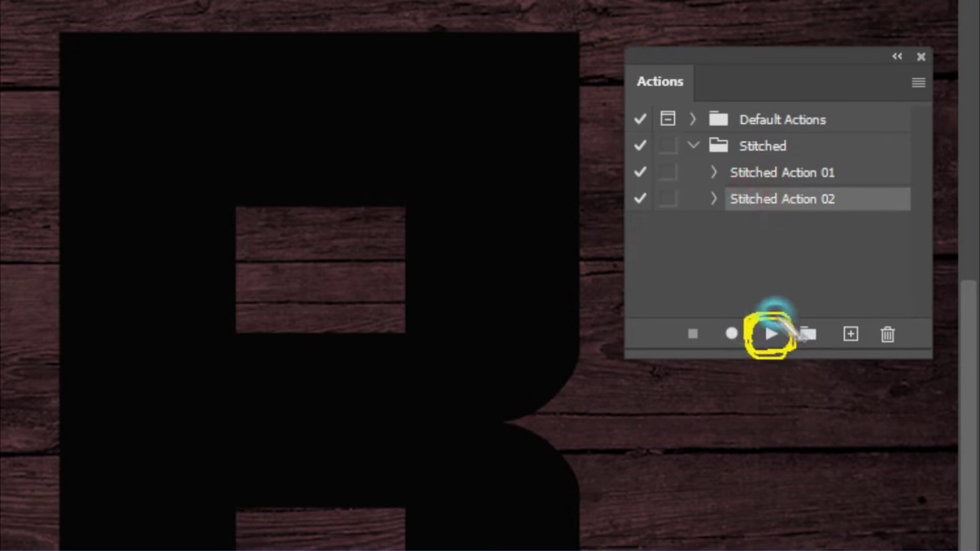
Step: Play Stitched Action 02, close the Actions panel, collapse the effect lists, and select Border
click(770, 336)
click(770, 336)
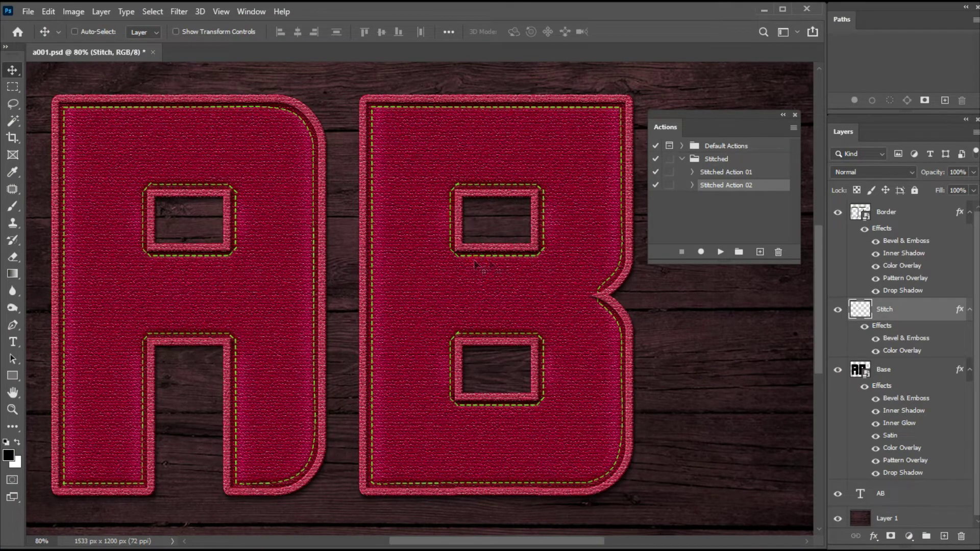
click(796, 116)
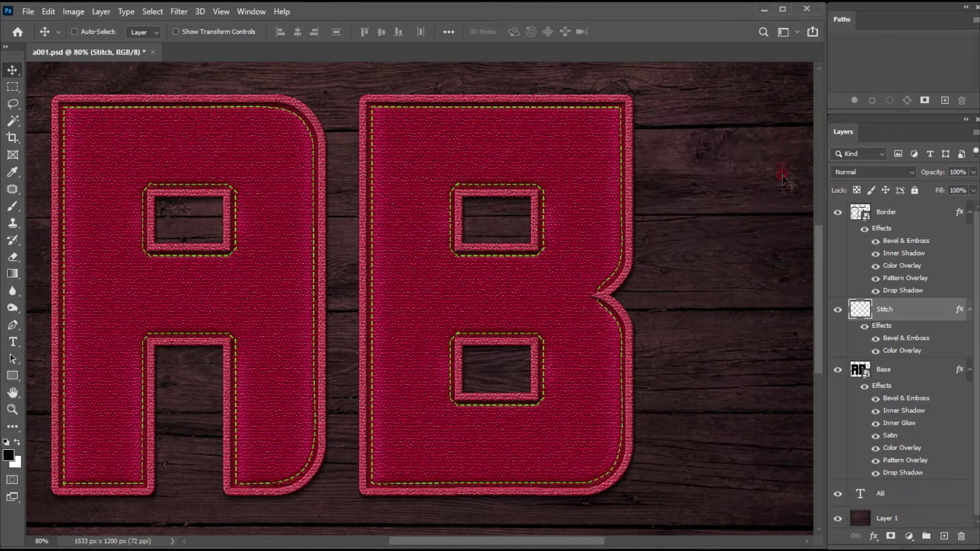
click(968, 211)
click(969, 234)
click(969, 258)
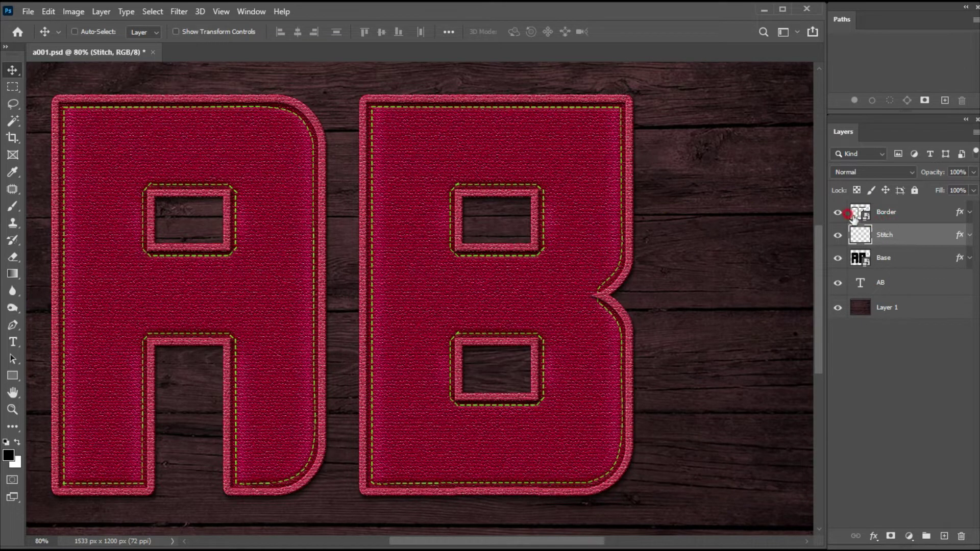
click(901, 213)
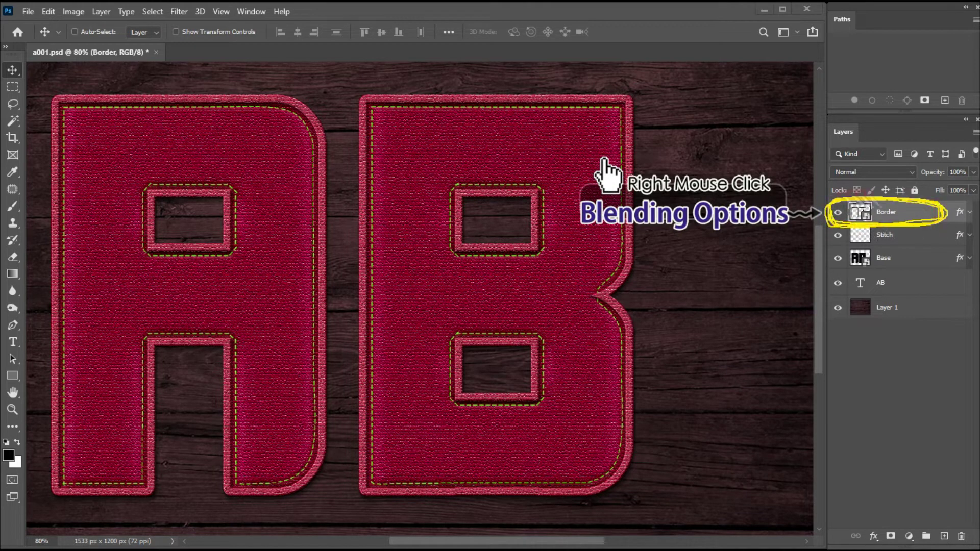
Step: Confirm the Border layer style with its red Overlay-mode Color Overlay at 80%
right_click(887, 214)
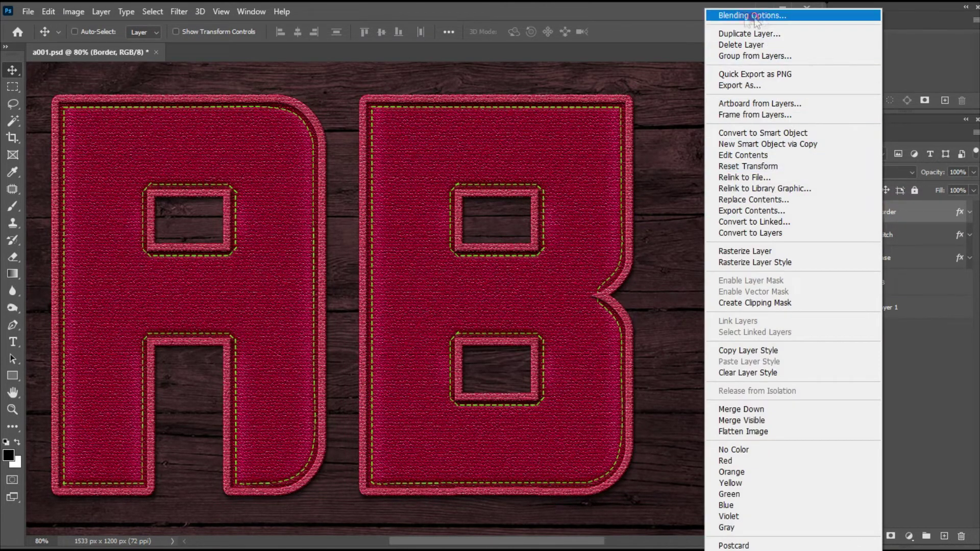
click(765, 18)
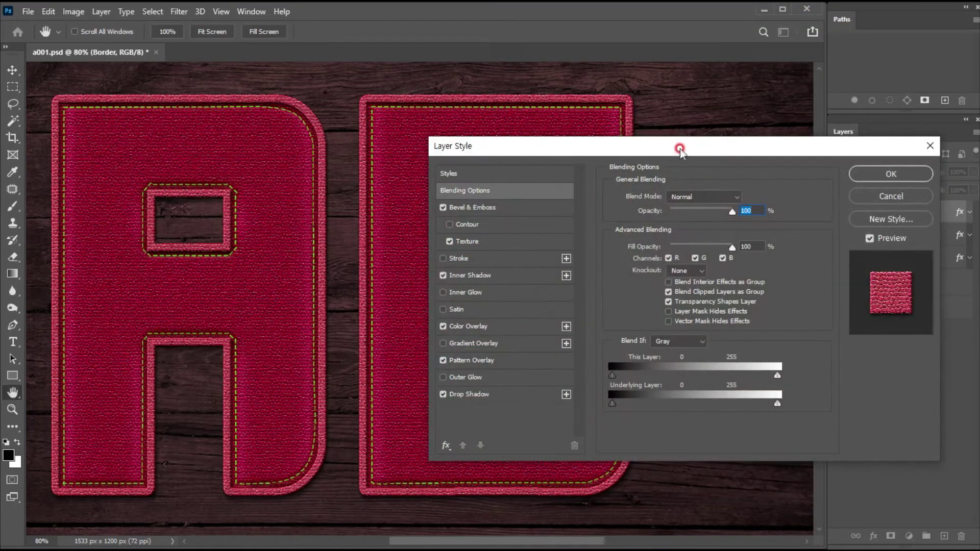
drag(680, 147, 669, 135)
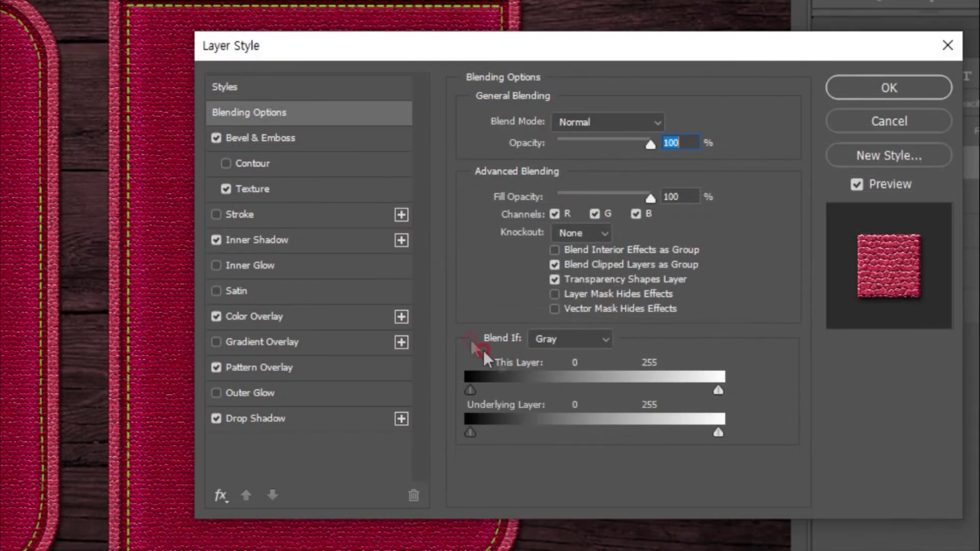
drag(408, 306, 280, 302)
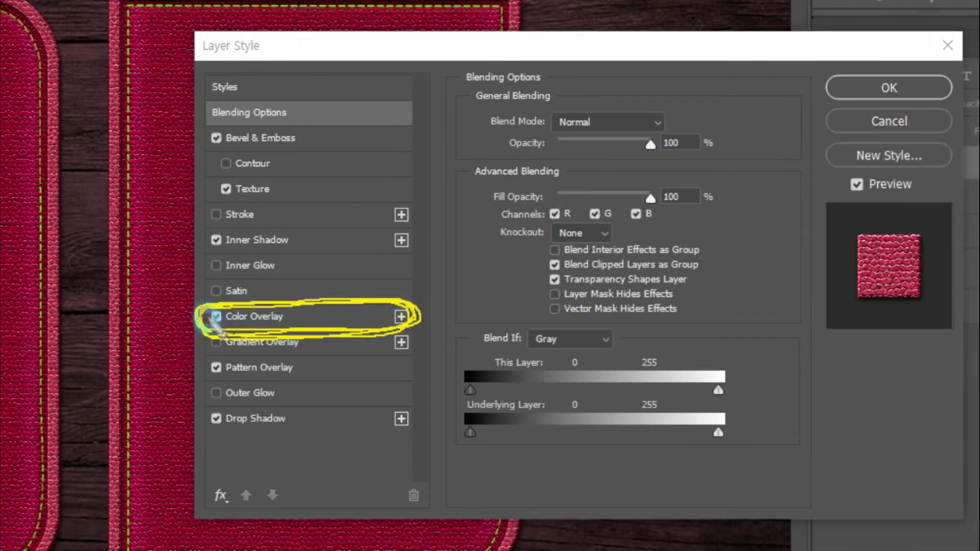
click(320, 313)
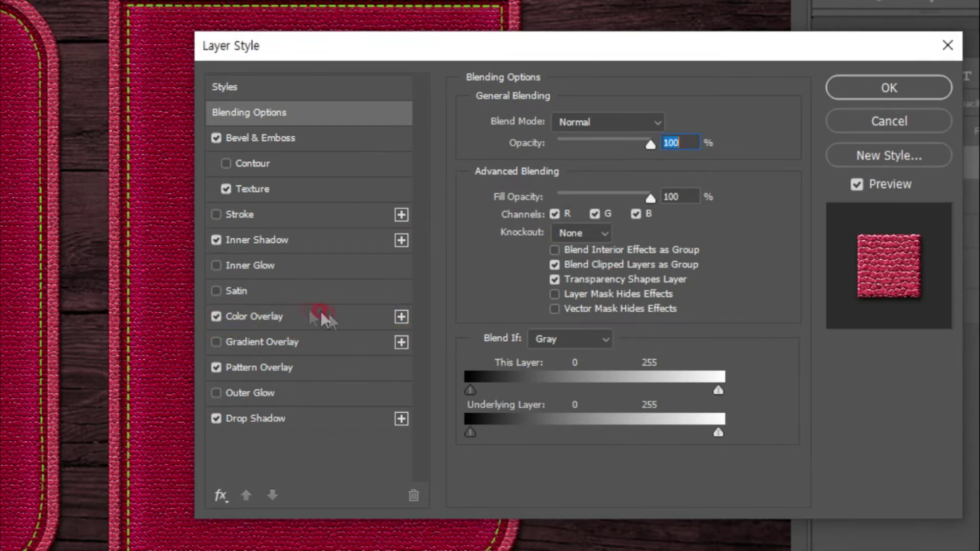
click(283, 317)
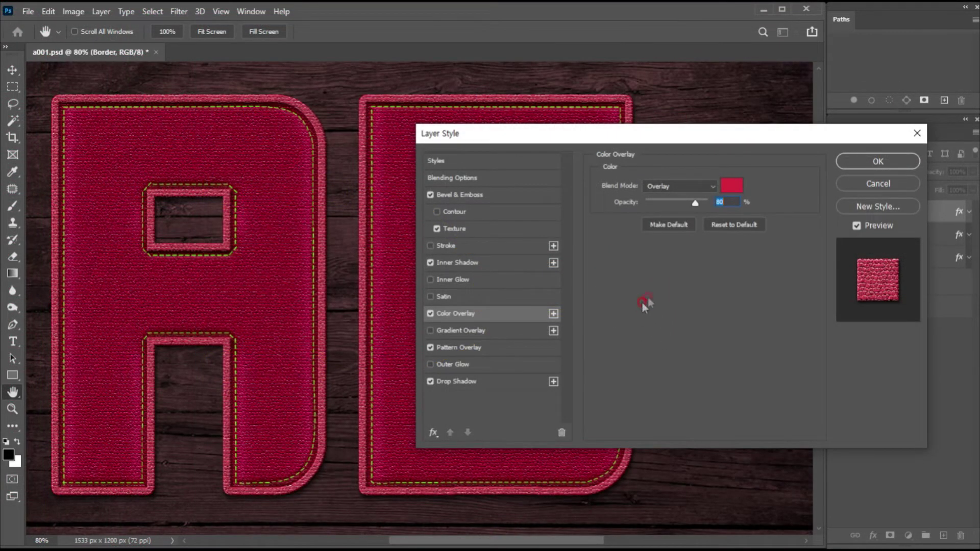
click(859, 162)
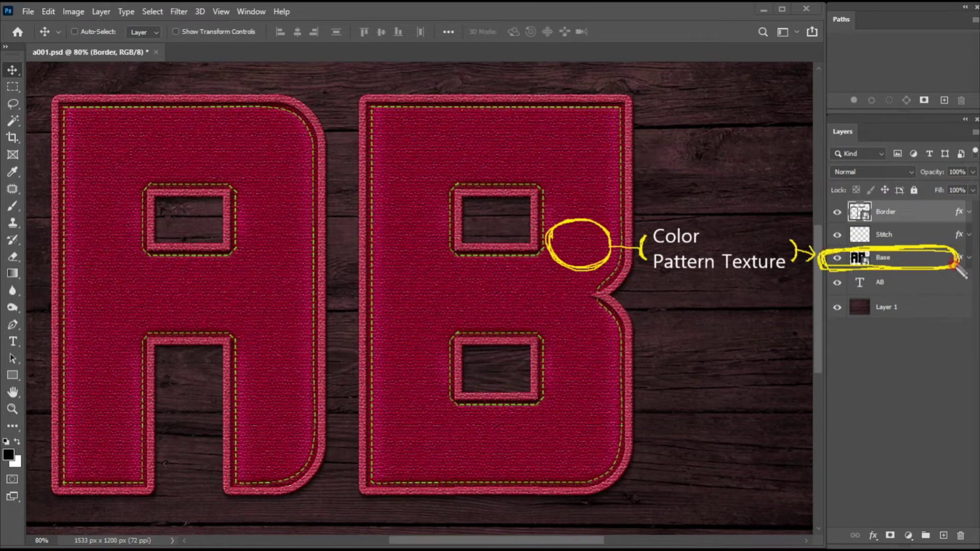
Step: Select the Base layer and open its Blending Options at the Color Overlay settings
click(921, 259)
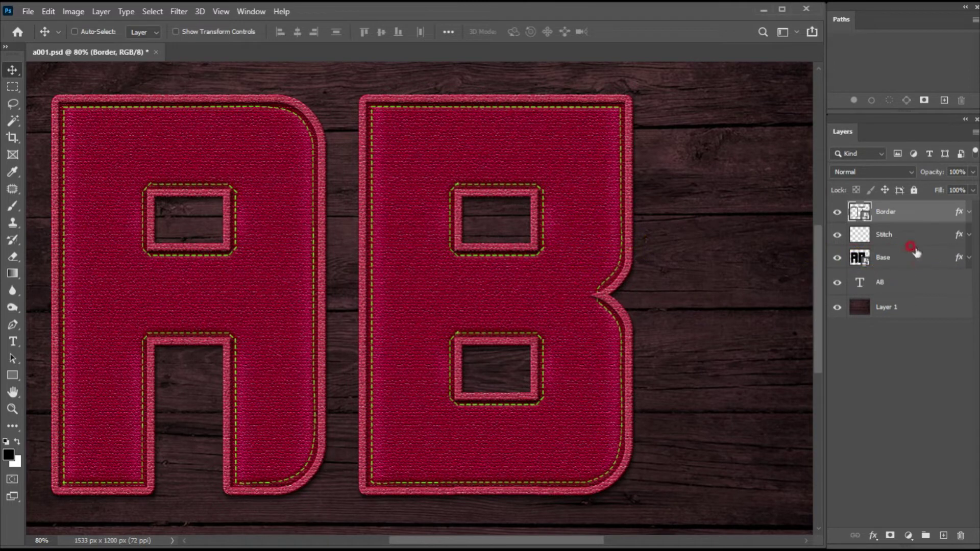
click(891, 259)
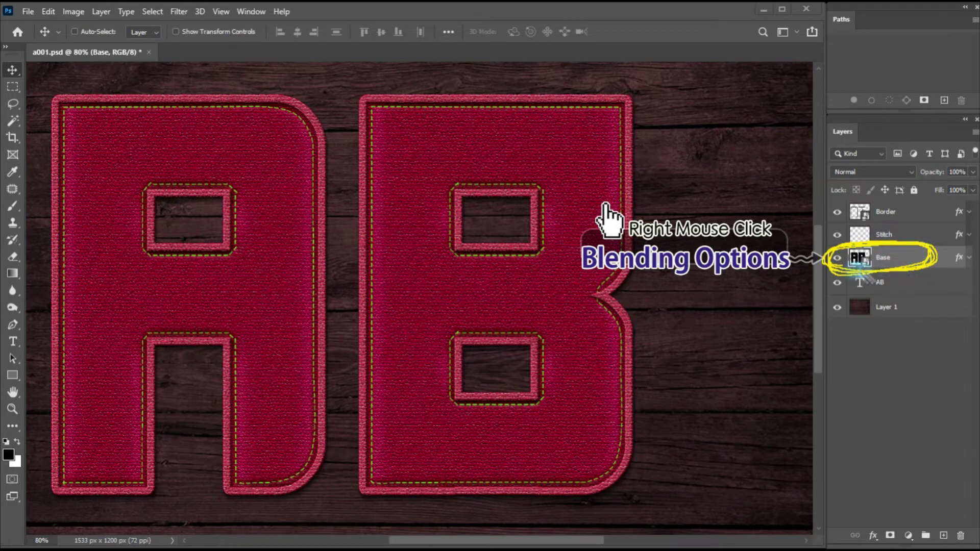
right_click(884, 265)
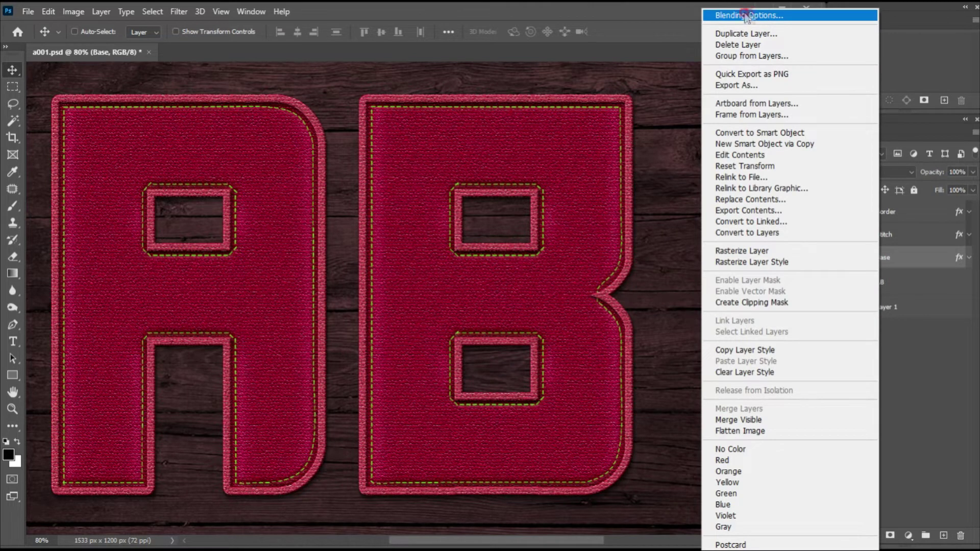
click(736, 16)
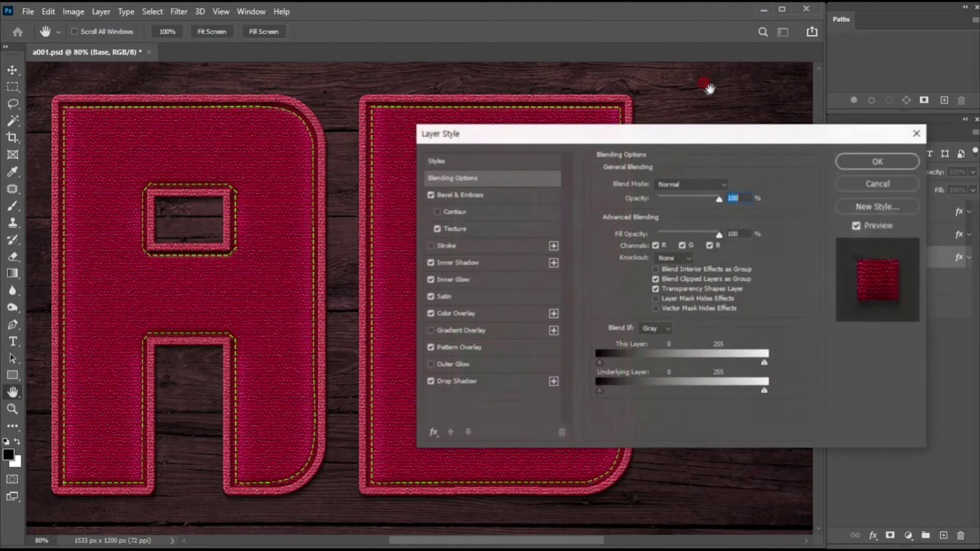
drag(638, 136, 679, 134)
click(657, 239)
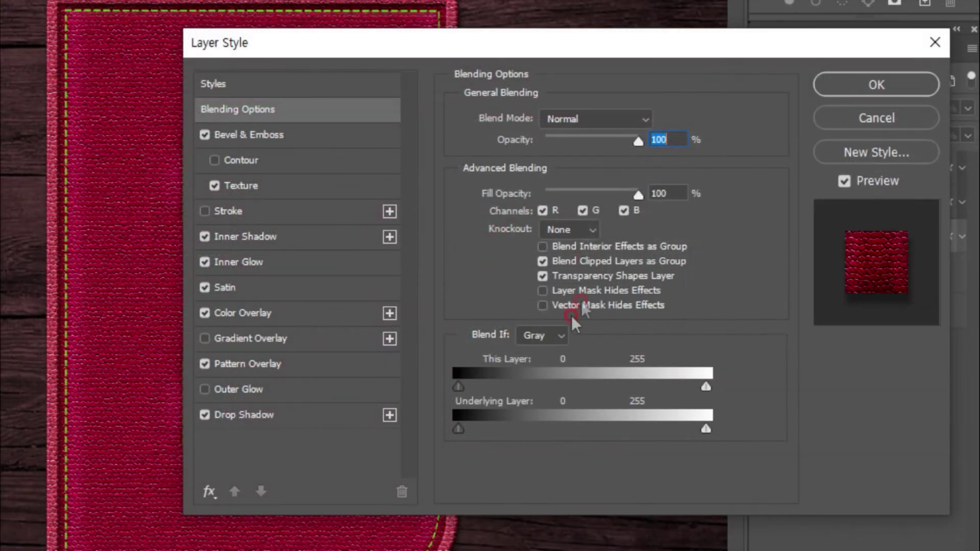
drag(204, 306, 193, 312)
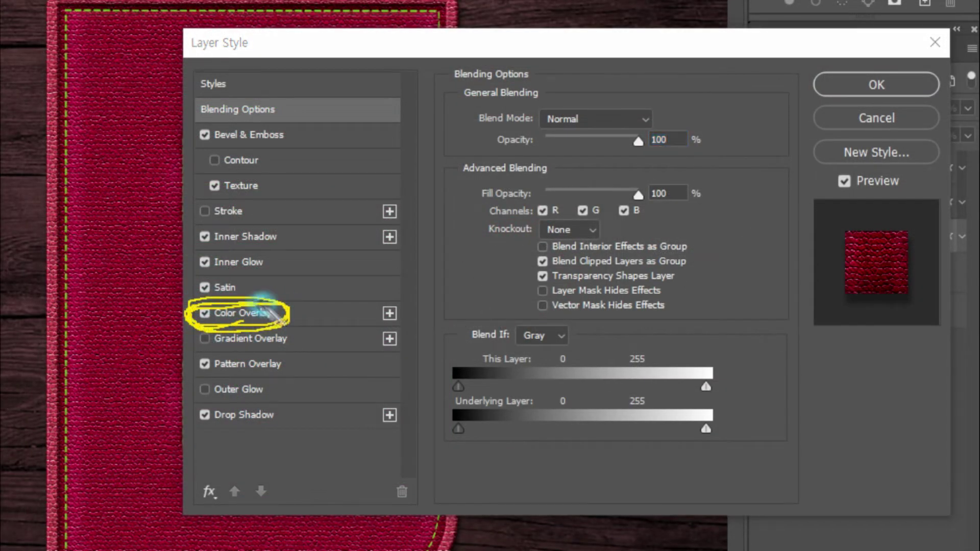
click(204, 313)
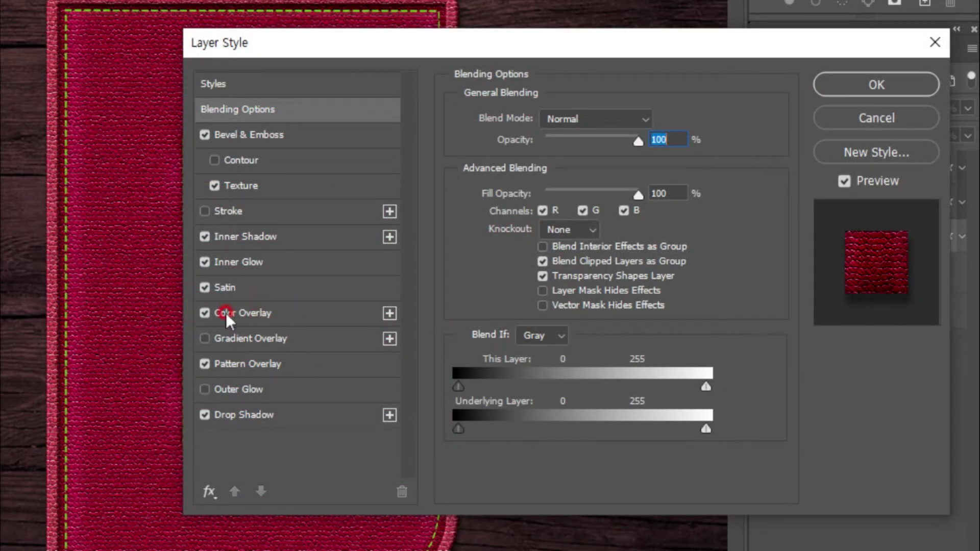
click(225, 314)
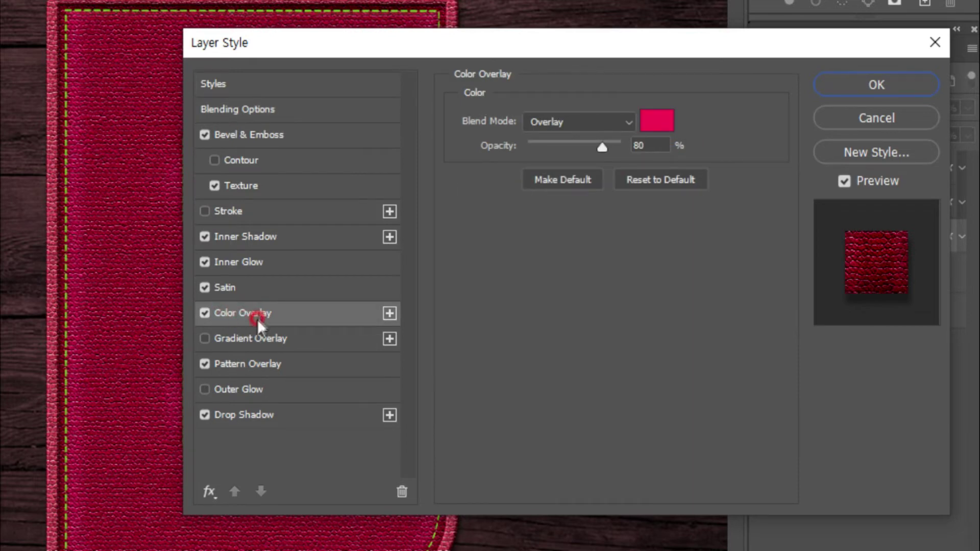
Step: Change the Base layer's Color Overlay colour to green (#0cf58f)
click(647, 127)
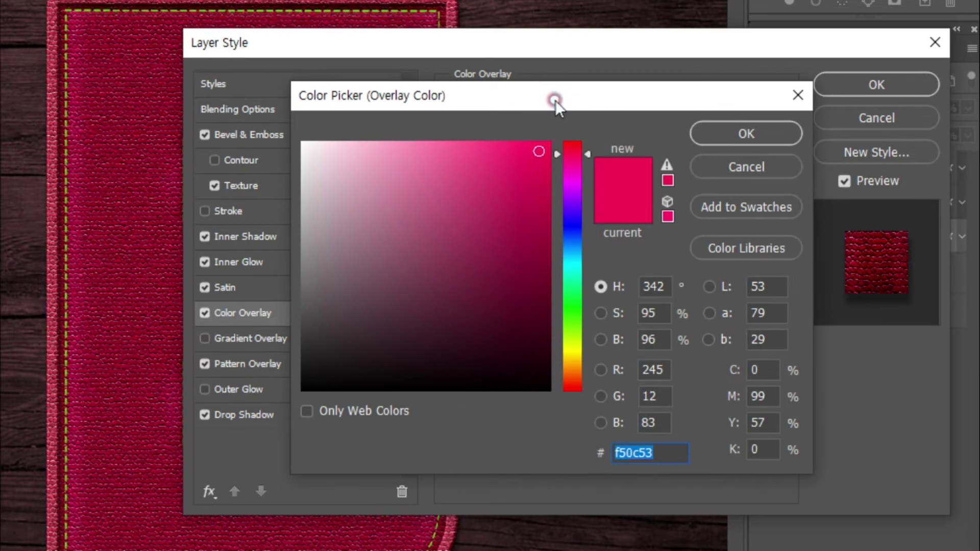
drag(556, 101, 567, 103)
mouse_move(583, 158)
mouse_down()
mouse_move(580, 387)
mouse_move(575, 272)
mouse_move(583, 284)
mouse_up()
click(732, 143)
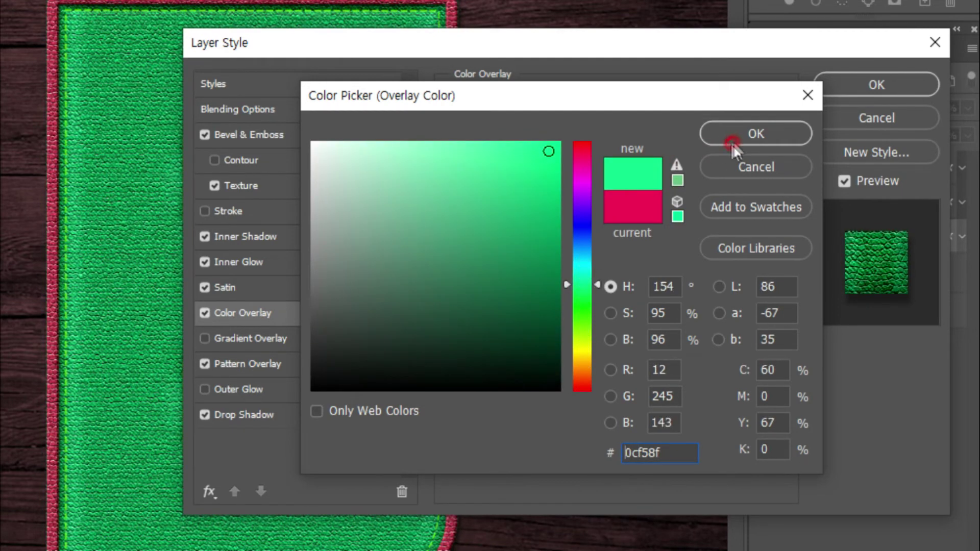
click(740, 129)
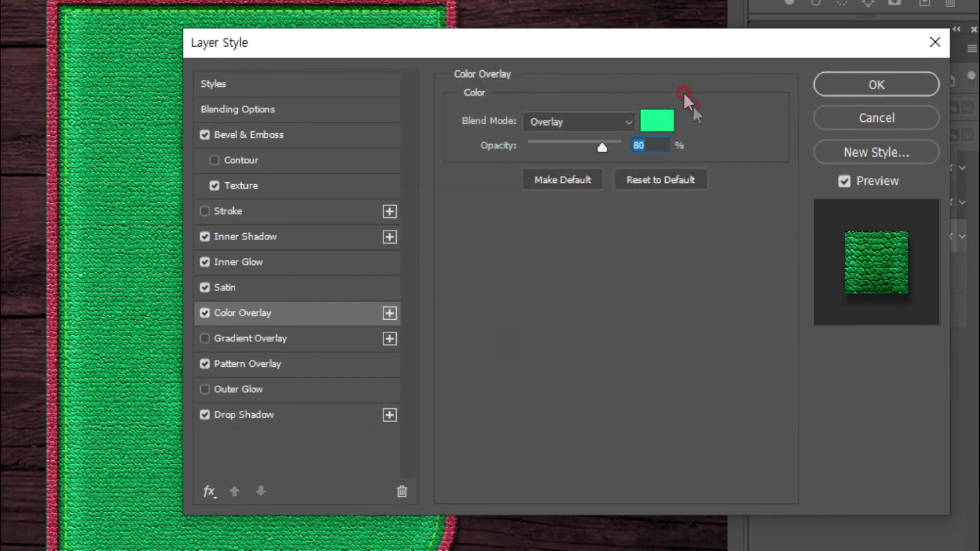
mouse_move(647, 241)
mouse_down()
mouse_move(701, 263)
mouse_move(533, 290)
mouse_move(684, 237)
mouse_move(466, 247)
mouse_move(510, 291)
mouse_move(700, 275)
mouse_up()
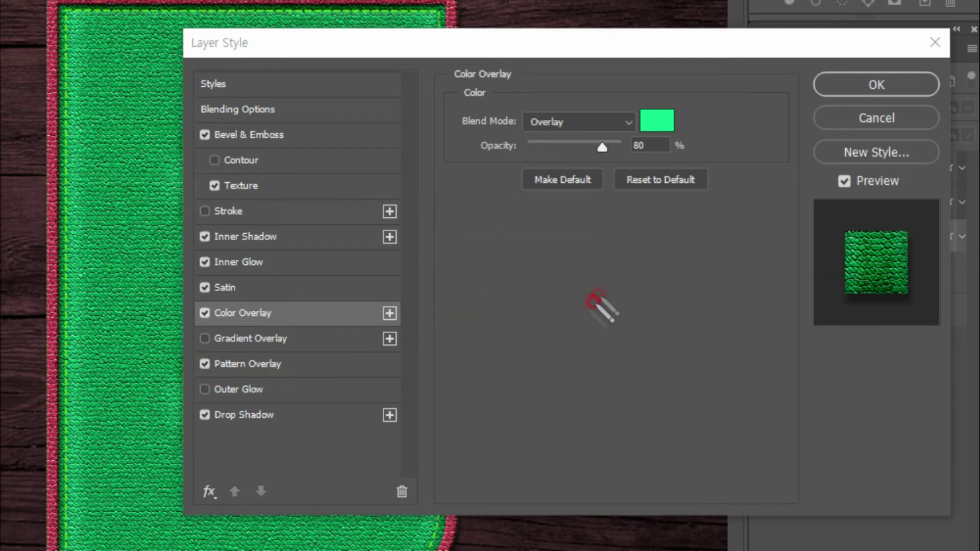
mouse_move(197, 192)
mouse_down()
mouse_move(273, 181)
mouse_move(225, 203)
mouse_move(275, 173)
mouse_up()
Step: Show the Bevel & Emboss Texture settings of the Base layer style
click(243, 178)
click(256, 184)
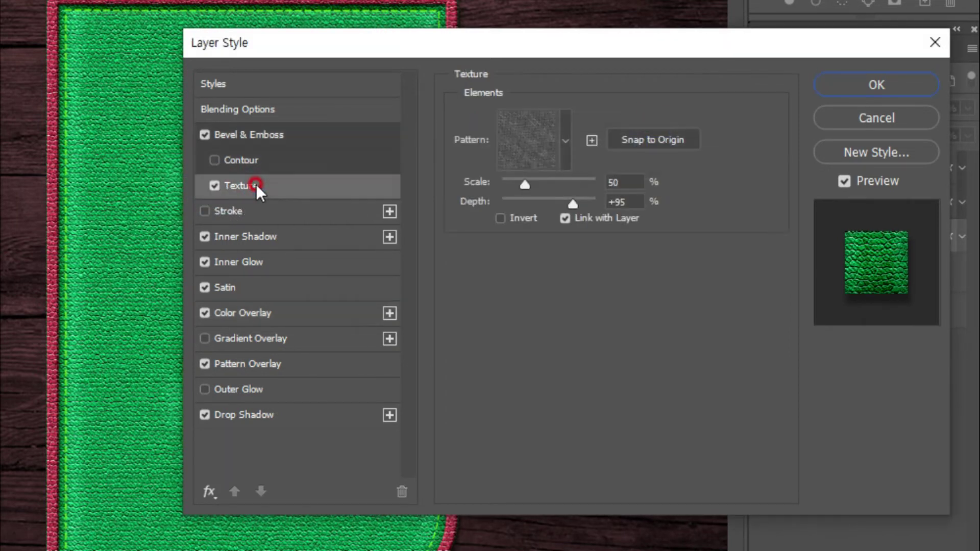
mouse_move(557, 102)
mouse_down()
mouse_move(469, 148)
mouse_move(500, 185)
mouse_move(571, 167)
mouse_up()
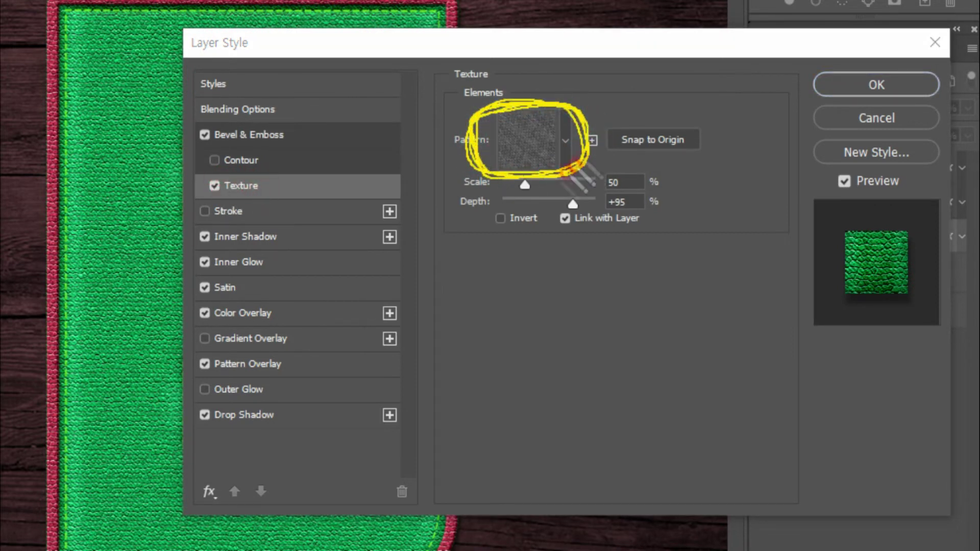
key(Escape)
Step: Set the bevel texture pattern to the fourth swatch in the Stitched Action folder
click(504, 126)
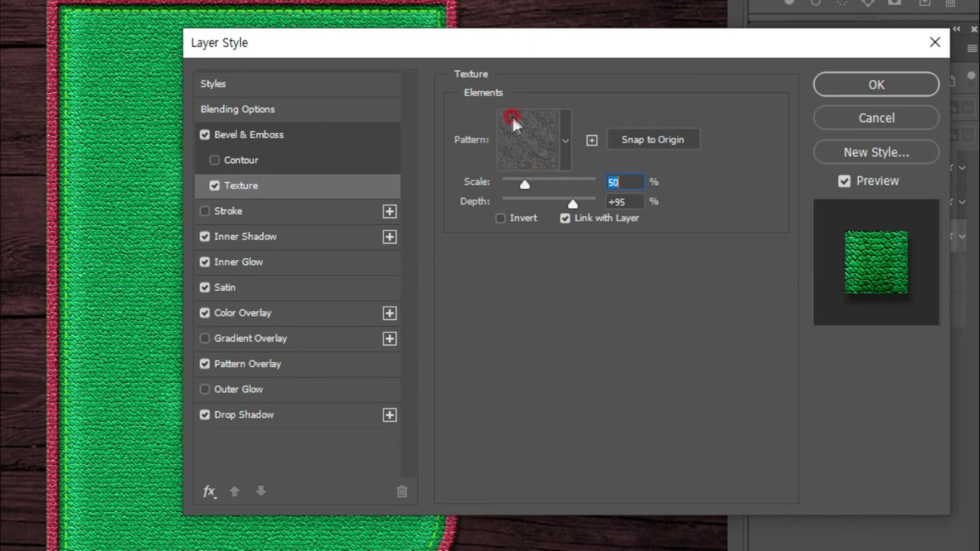
scroll(575, 243, down, 1)
scroll(567, 234, down, 3)
click(450, 288)
click(489, 286)
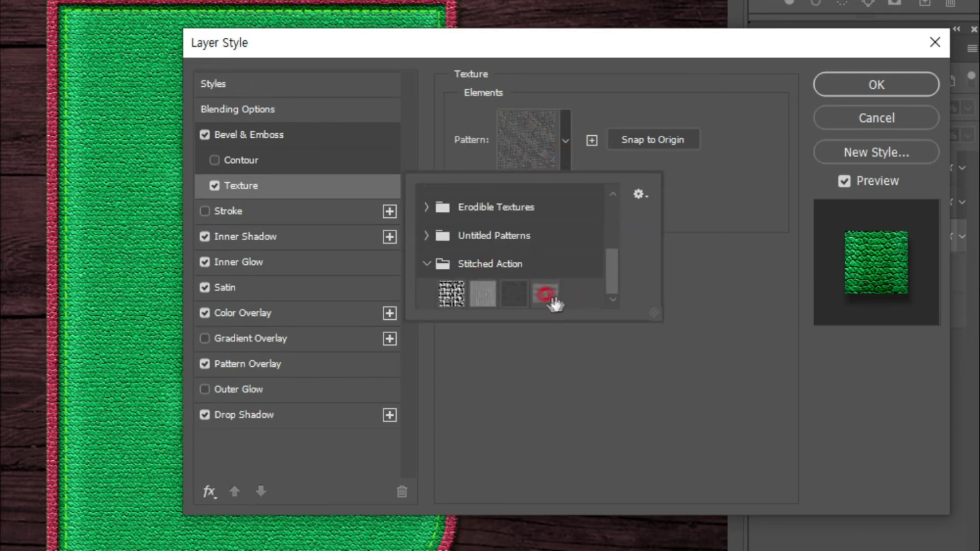
click(536, 292)
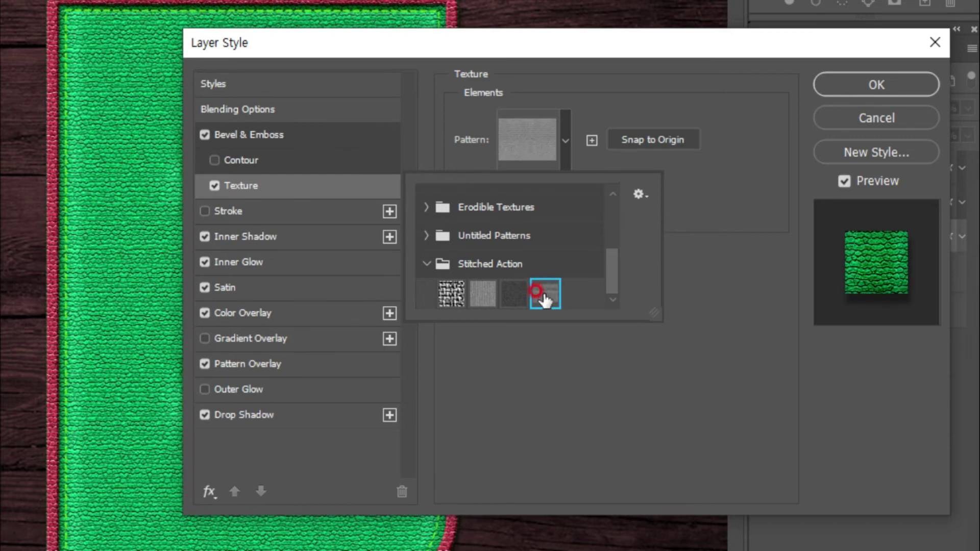
click(689, 259)
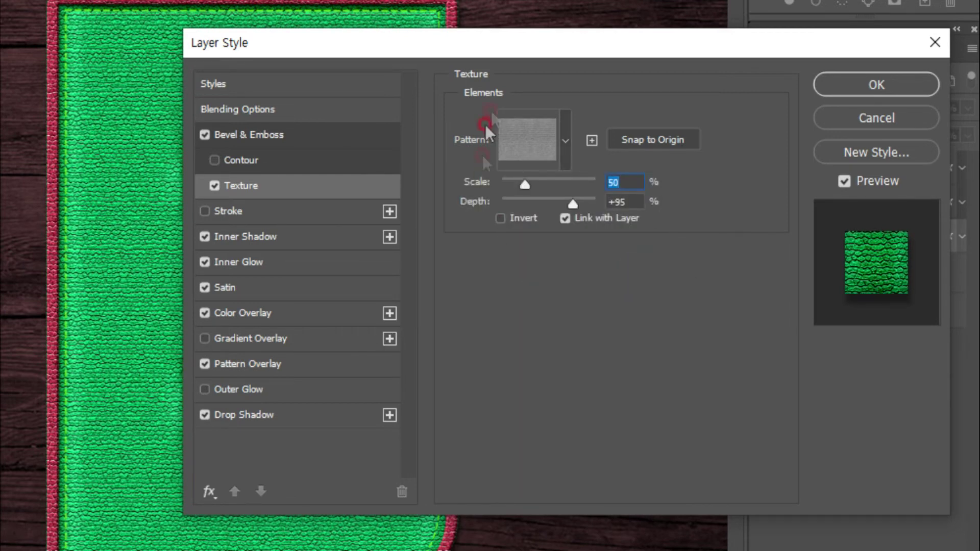
drag(291, 357, 294, 369)
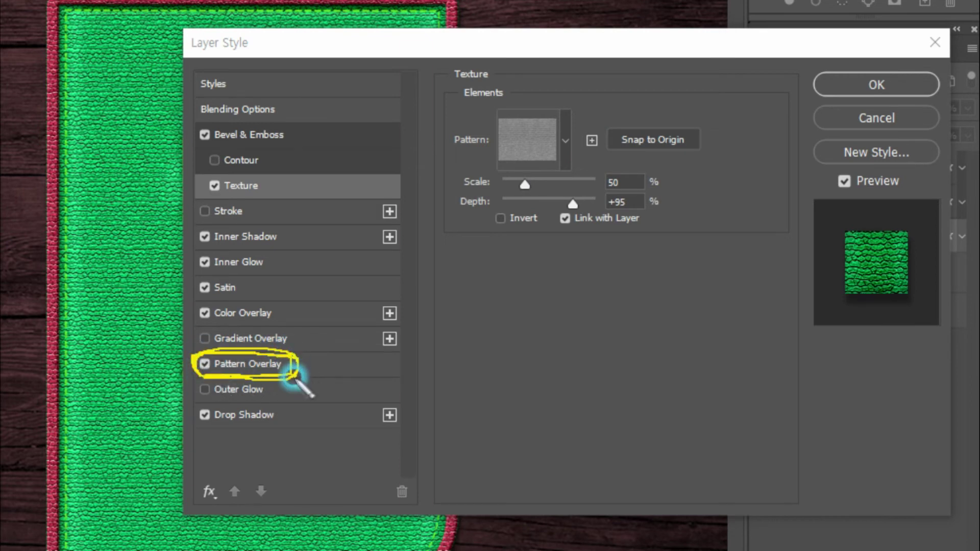
click(264, 360)
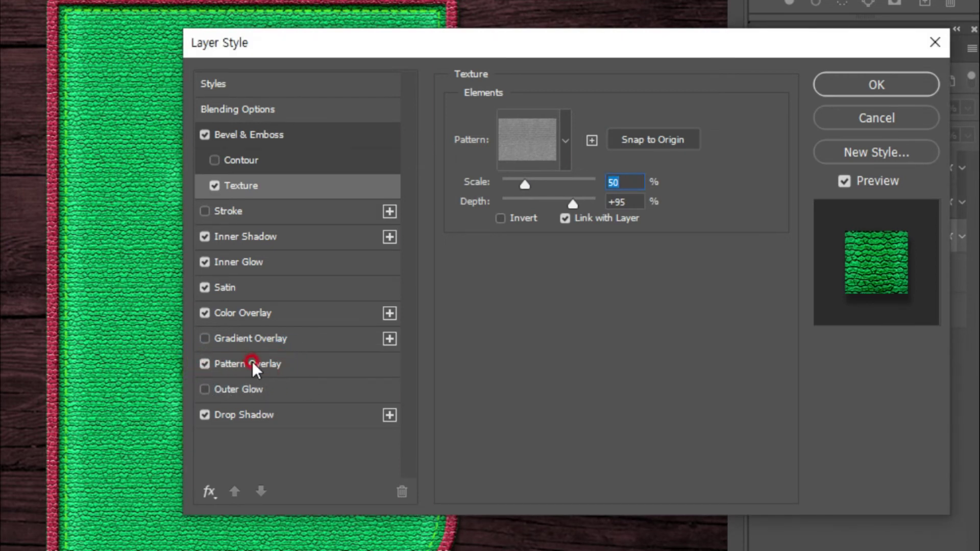
Step: Set Pattern Overlay to the third Stitched Action pattern and apply the Base layer style
click(252, 362)
drag(567, 137, 543, 204)
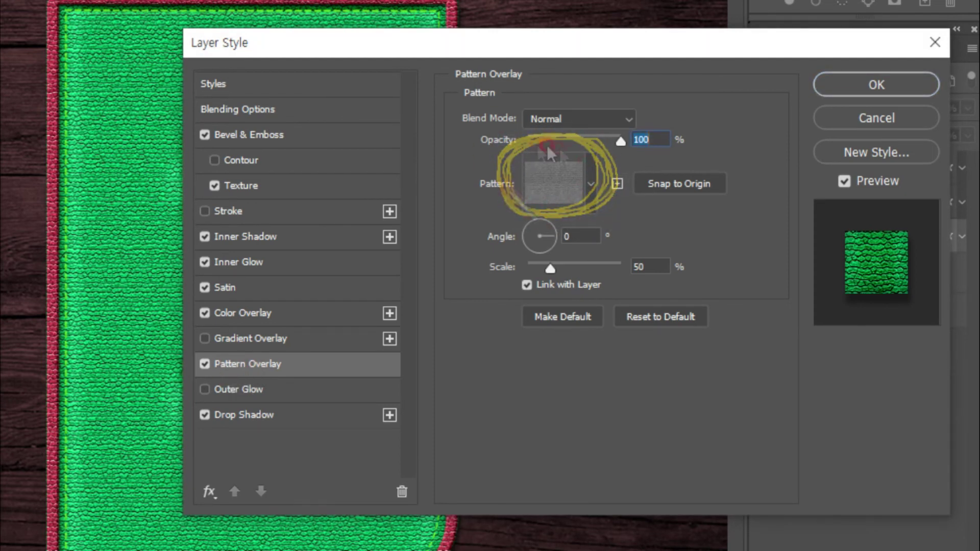
click(550, 179)
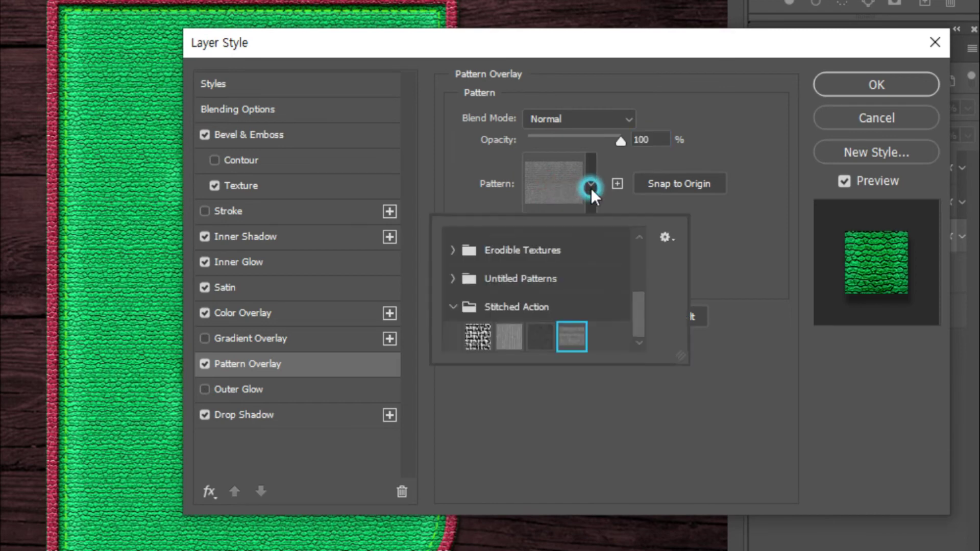
click(541, 336)
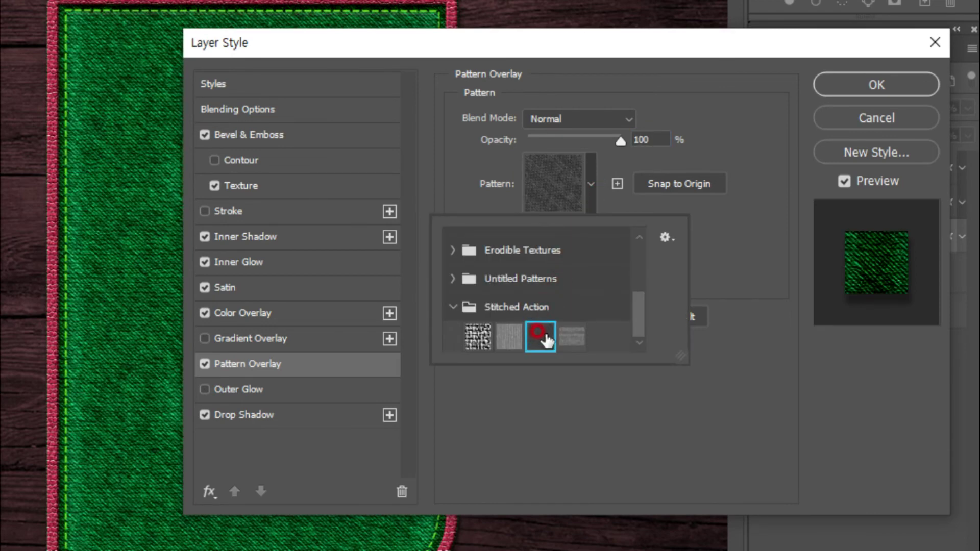
click(537, 345)
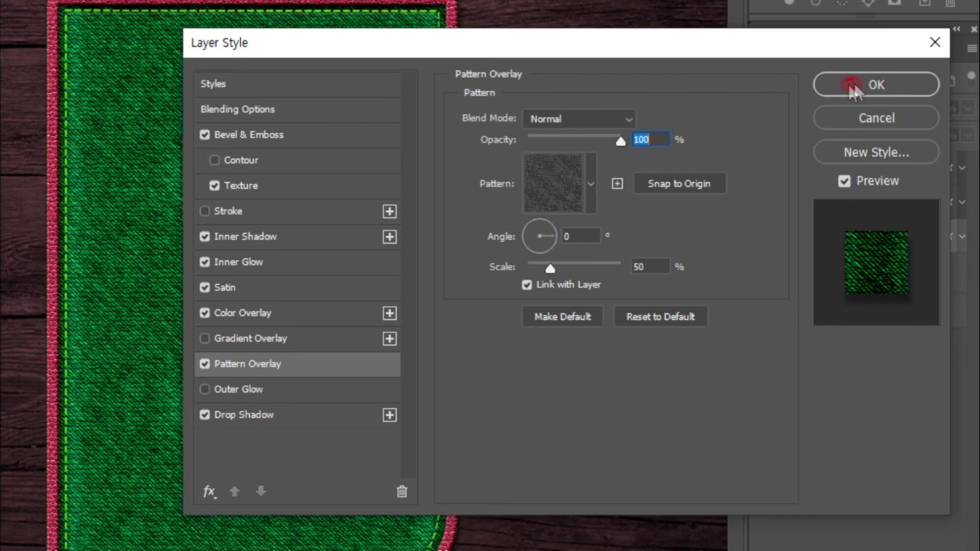
click(871, 84)
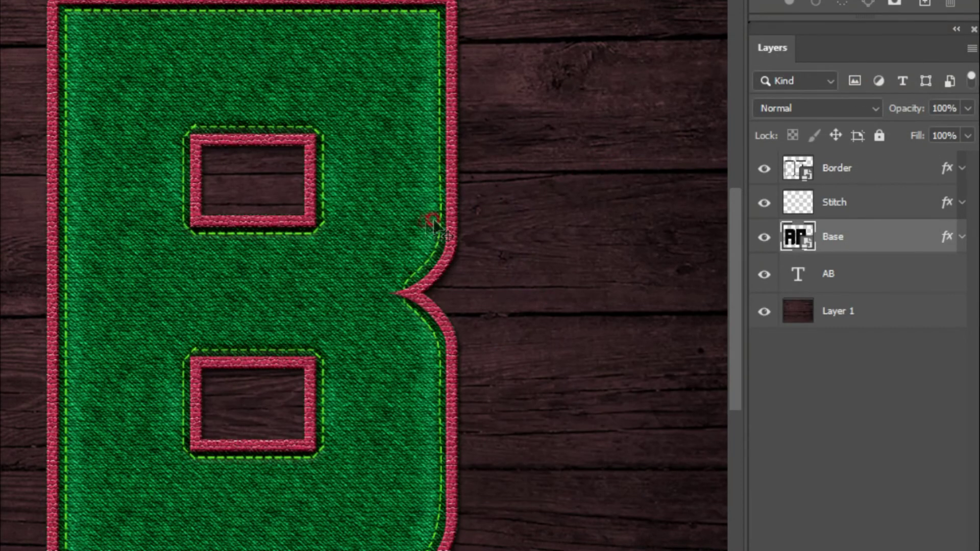